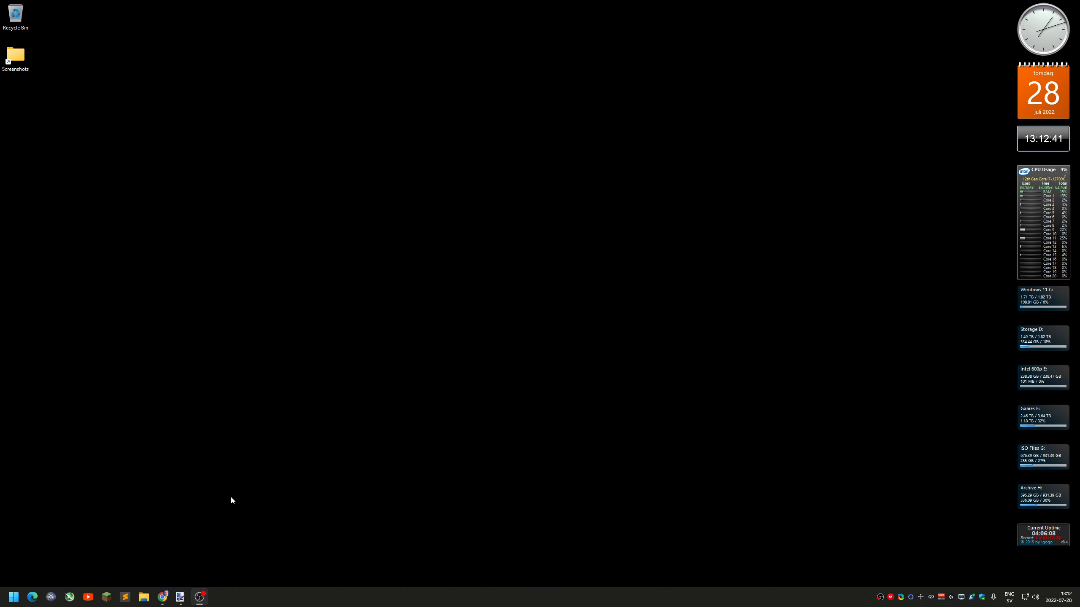
View the OBS Studio download page and the obs-ndi 4.9.1 release page on GitHub in Chrome, and minimize the browser
left_click(162, 597)
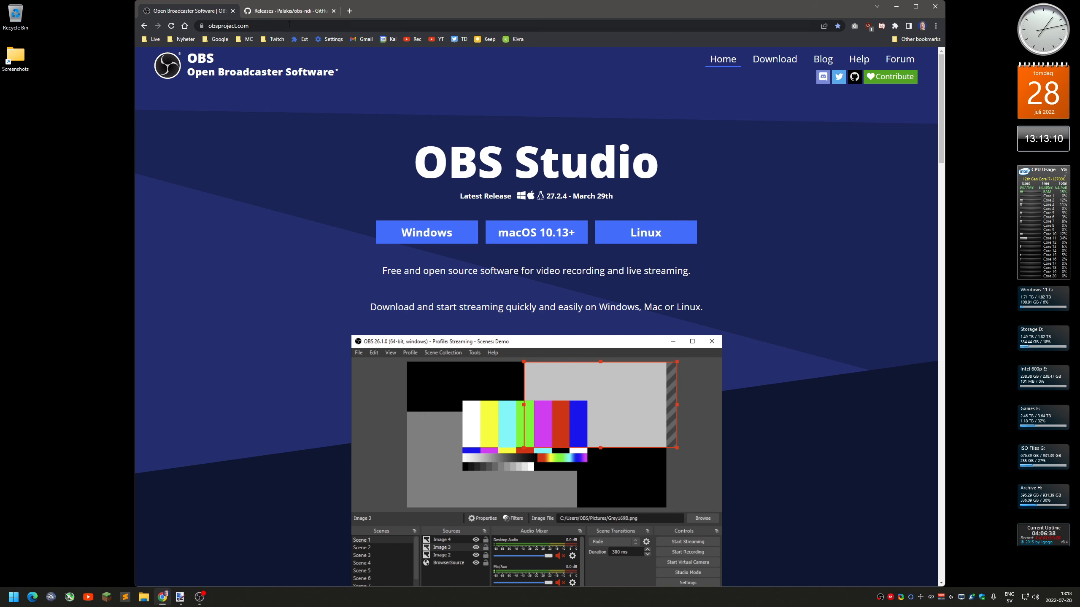
left_click(286, 12)
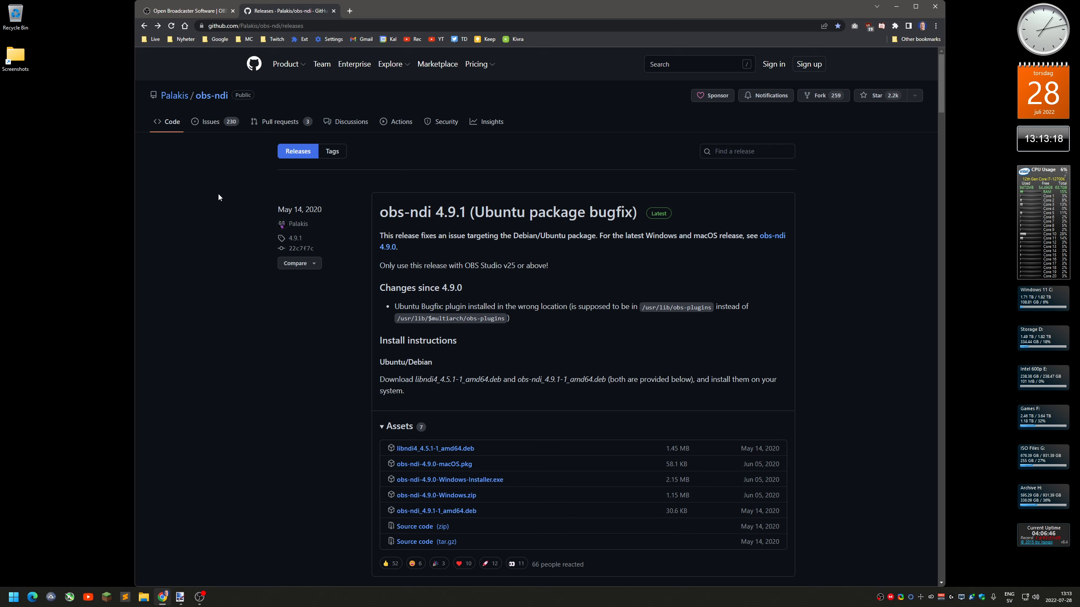
left_click(455, 218)
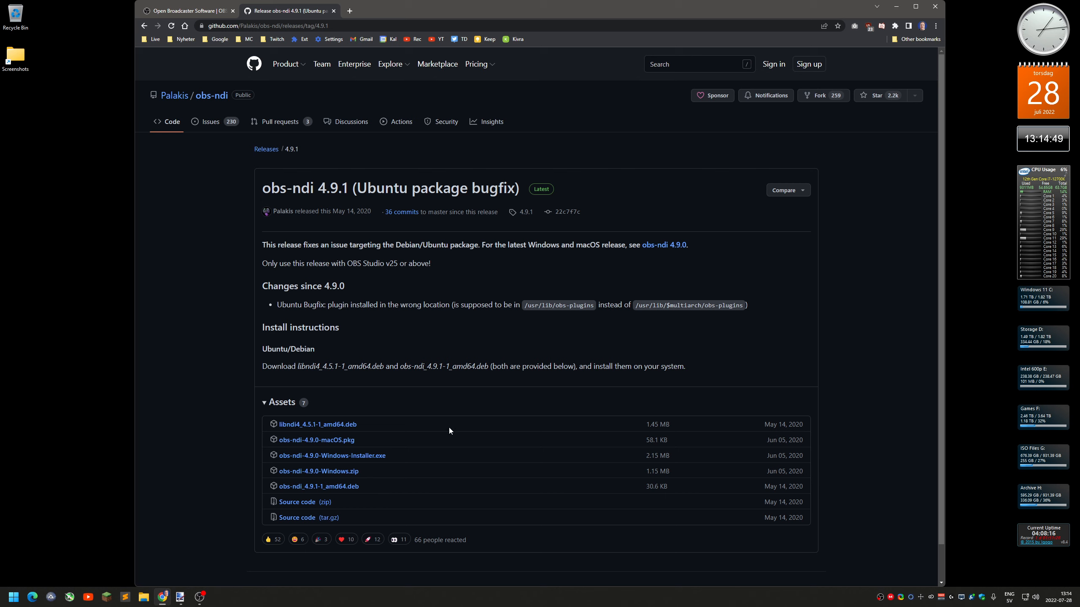
left_click(897, 8)
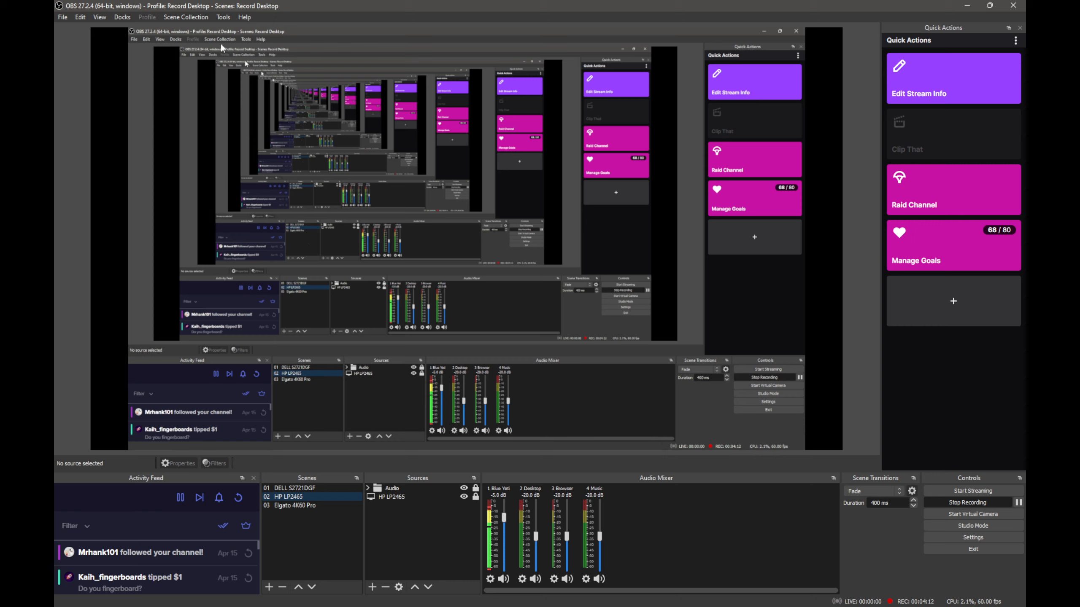
Review the main output option and its name in the NDI output settings of OBS on the gaming PC without changing anything
left_click(227, 19)
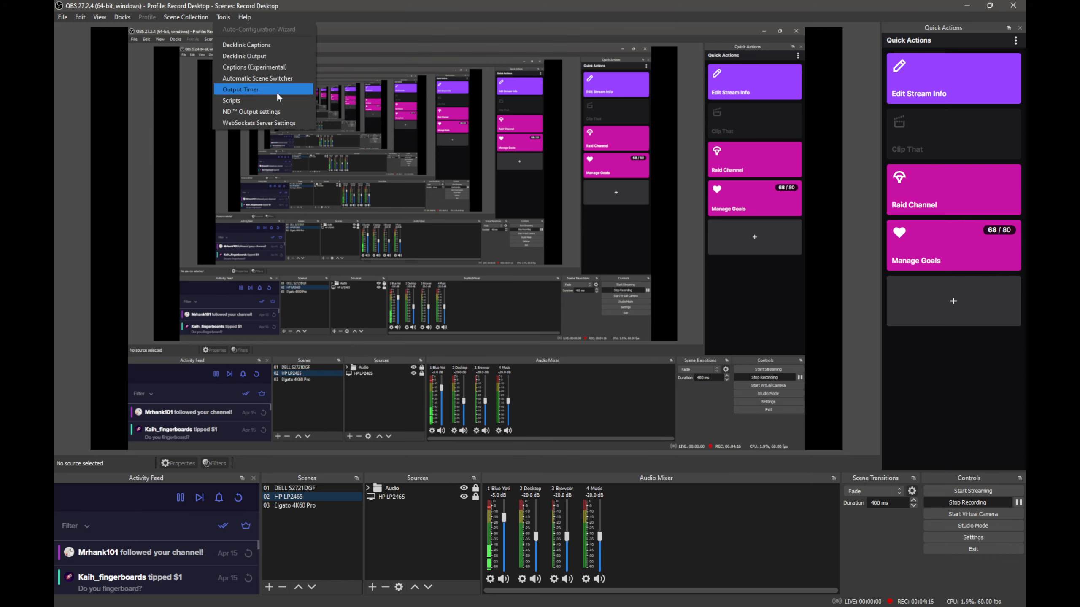
left_click(294, 113)
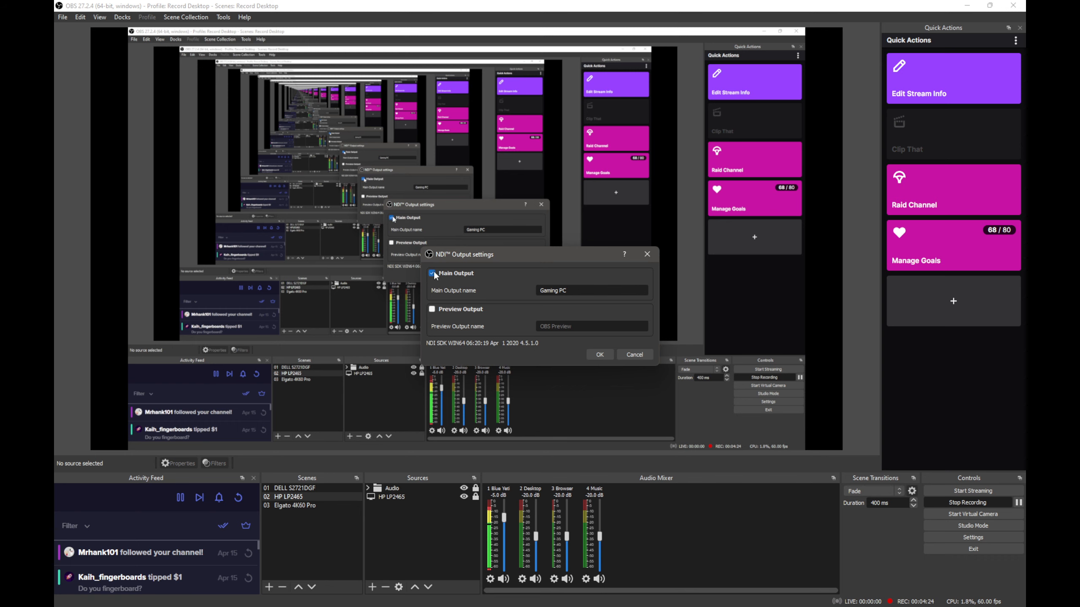
left_click(628, 352)
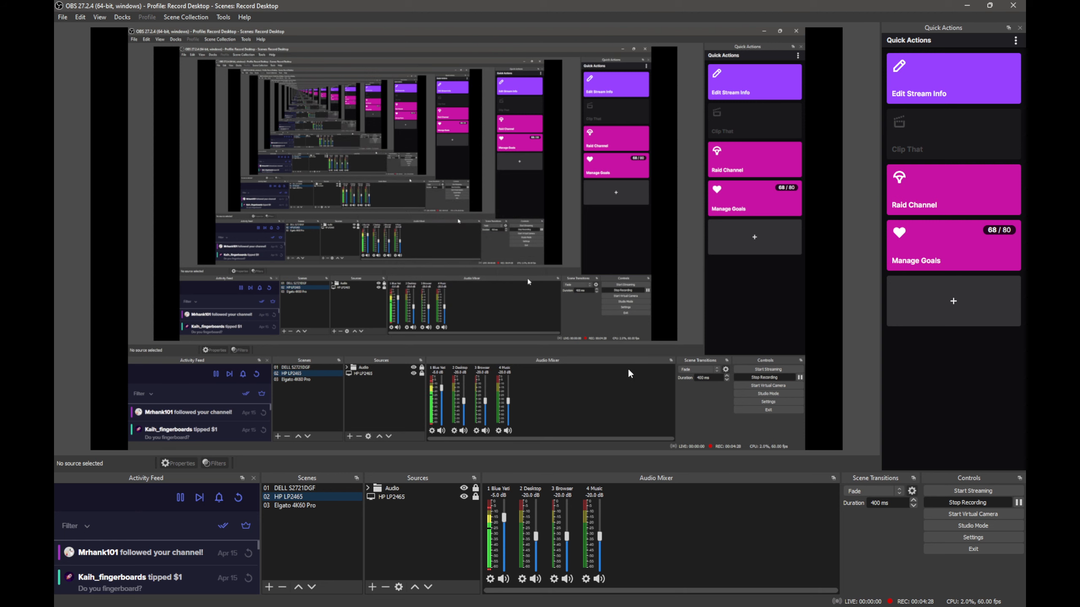
Check the canvas resolution, output resolution and frame rate in the video settings, and close them without changes
left_click(945, 536)
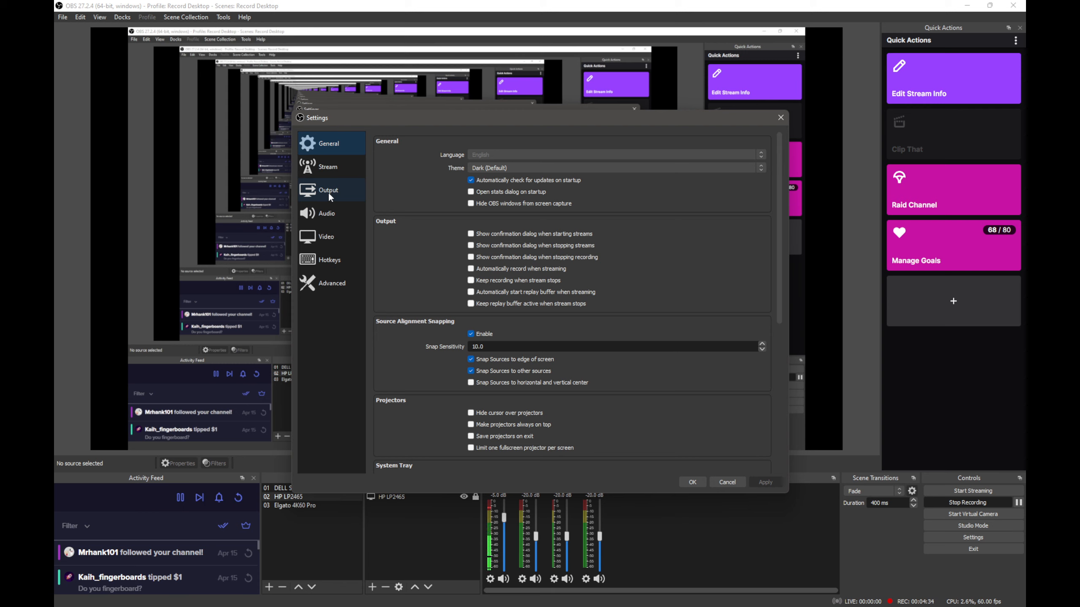
left_click(331, 242)
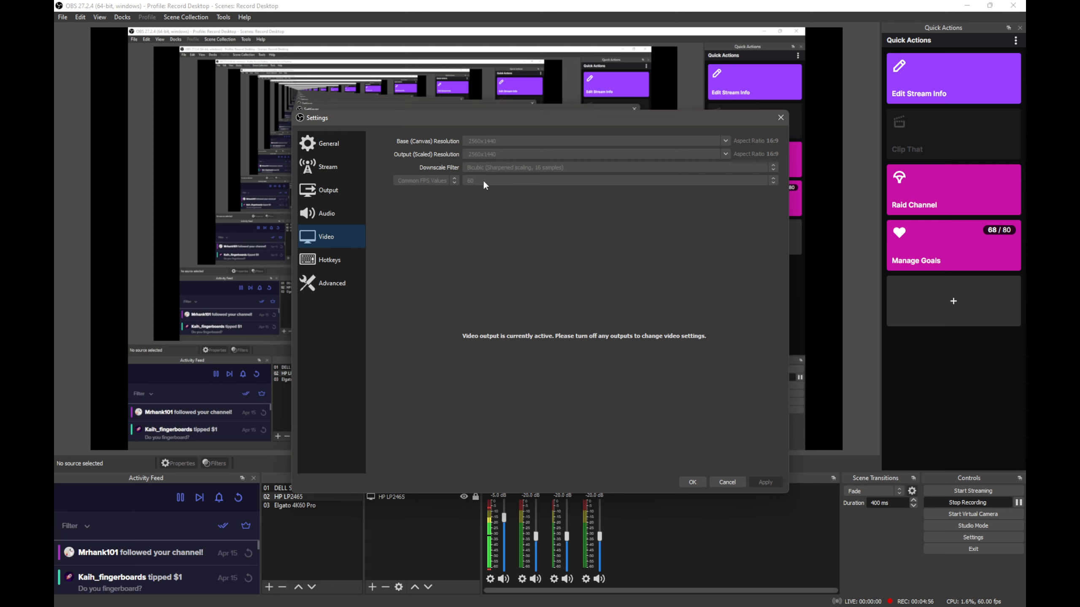
left_click(728, 483)
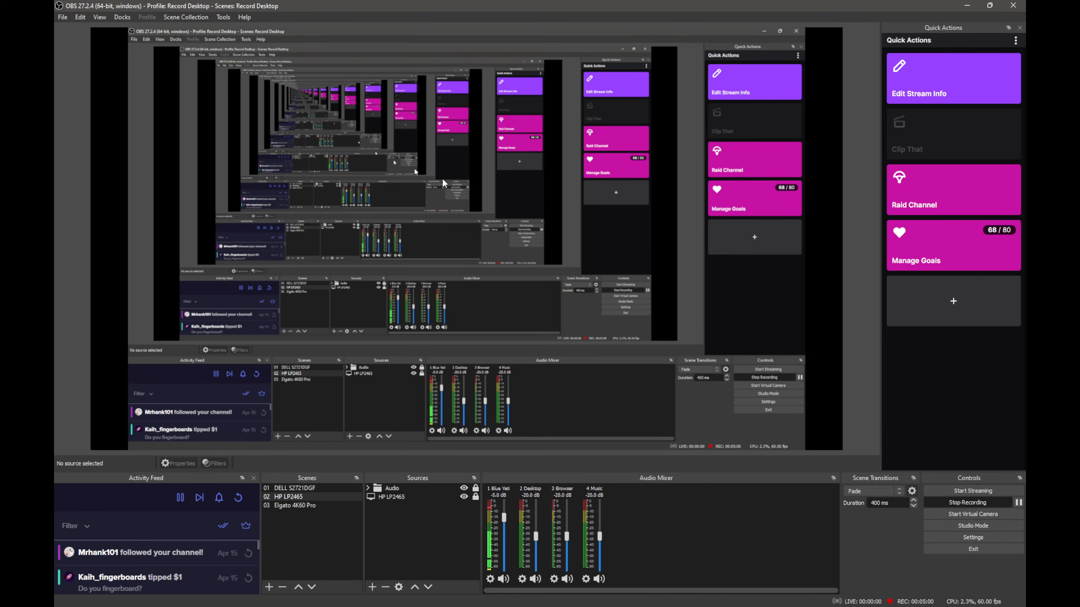
Reopen the NDI output settings to check the main output name, and close them without changes
left_click(223, 17)
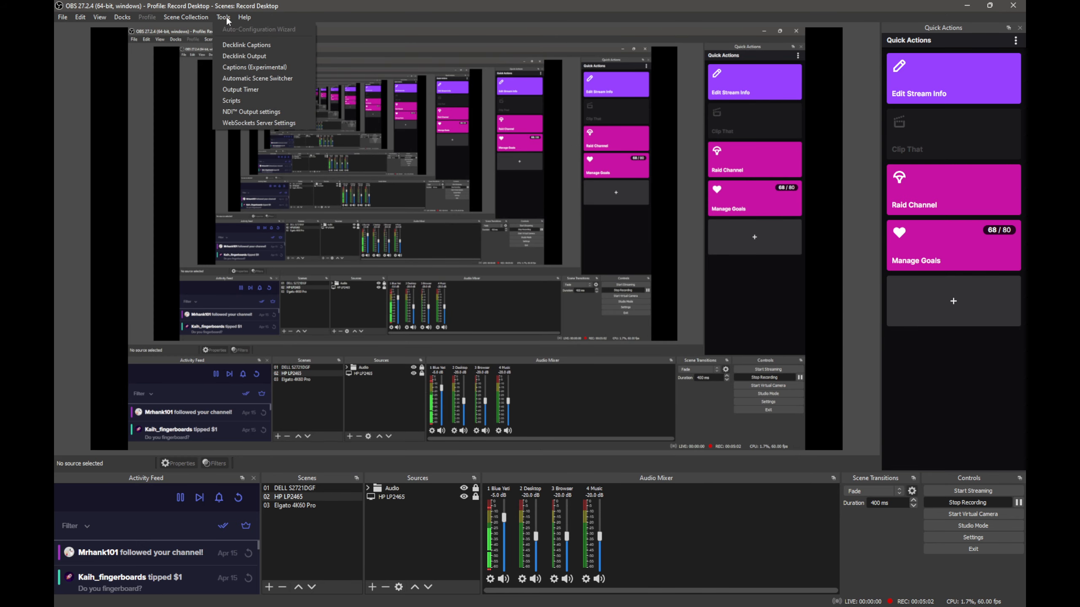
left_click(290, 111)
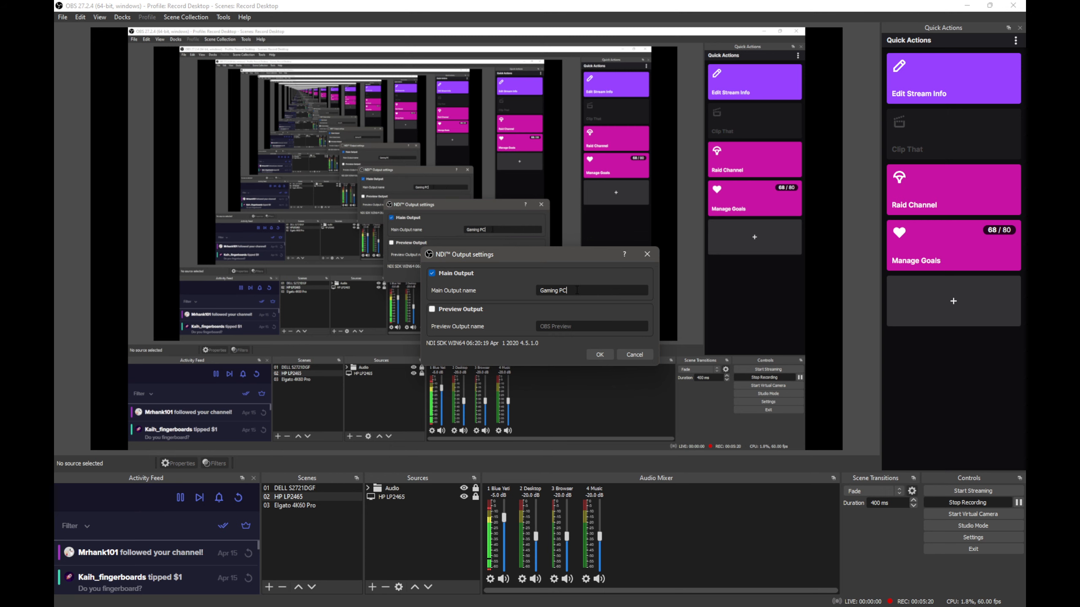
left_click(633, 352)
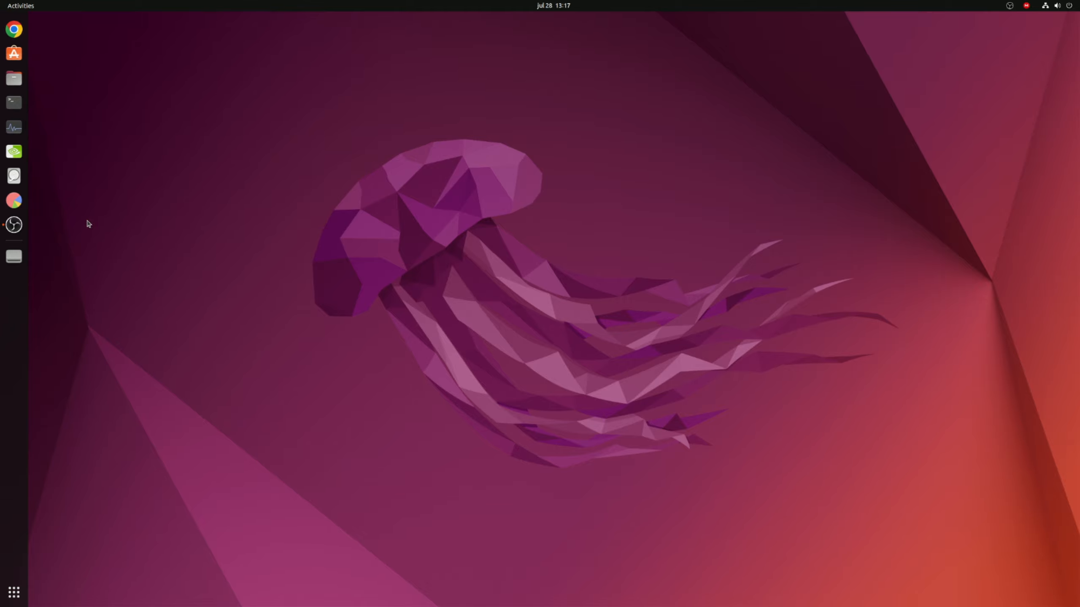
Open OBS Studio on the Ubuntu streaming PC and add a new visible NDI source with the default name
left_click(19, 226)
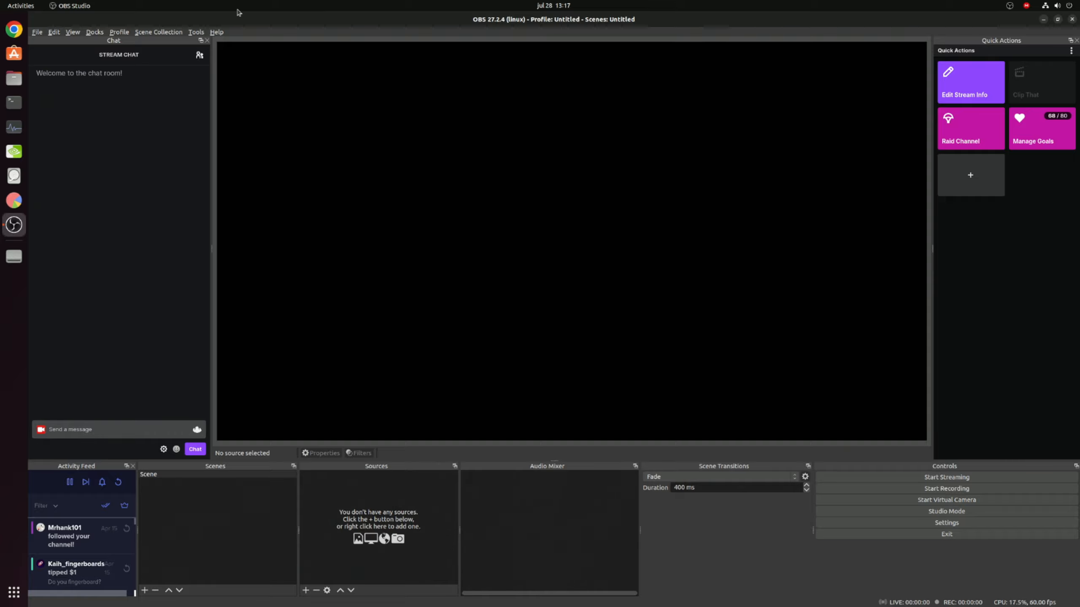
left_click(306, 591)
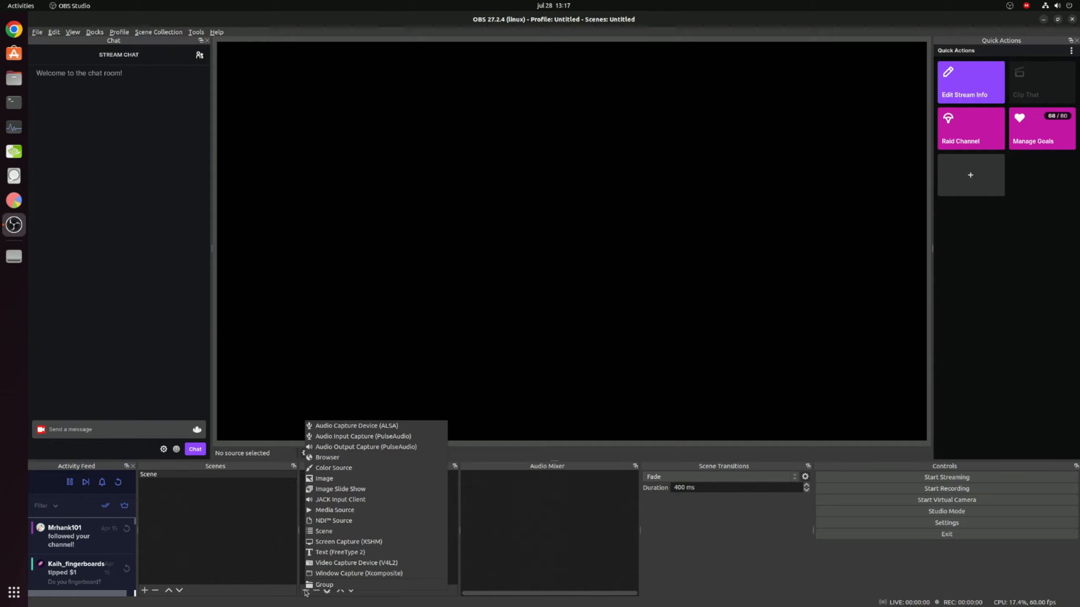
left_click(421, 520)
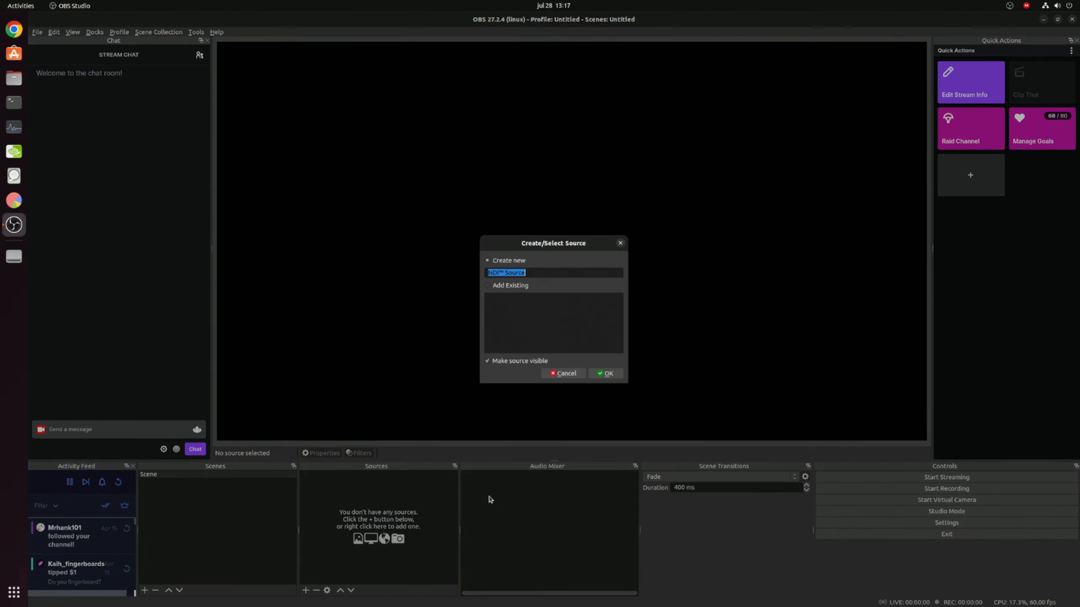
left_click(605, 373)
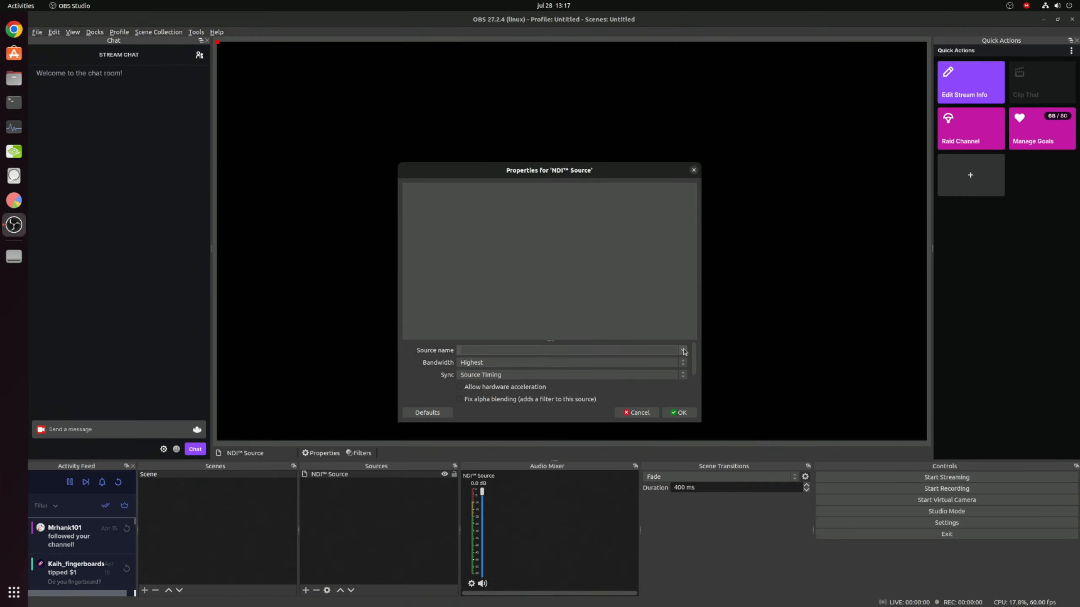
Set the NDI source name to I7-12700K (Gaming PC) and accept the remaining source properties at their defaults
left_click(683, 351)
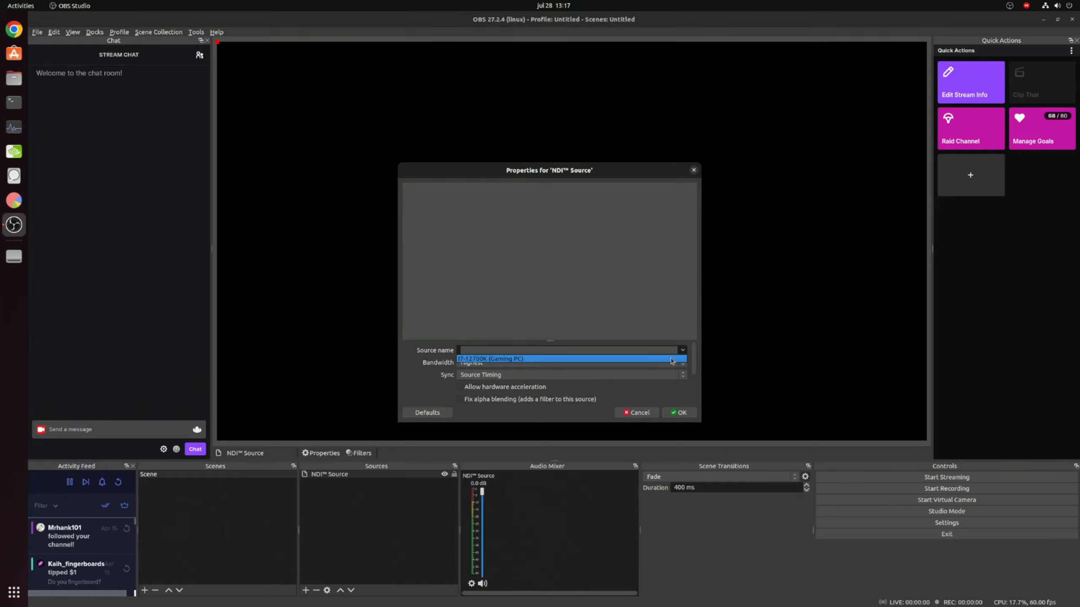
left_click(511, 360)
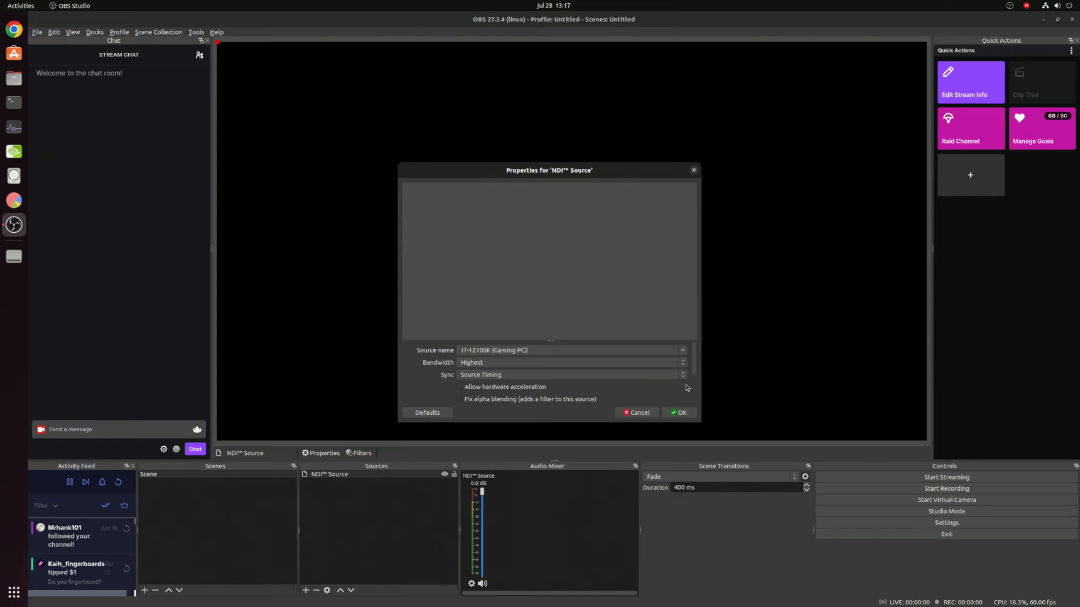
left_click_drag(694, 376, 695, 404)
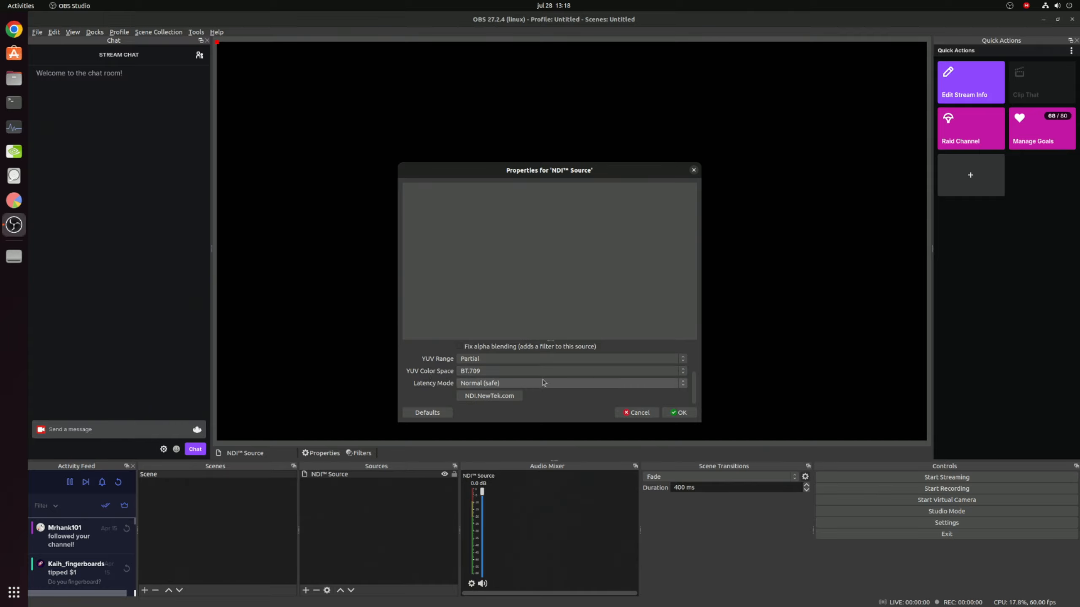
left_click(679, 413)
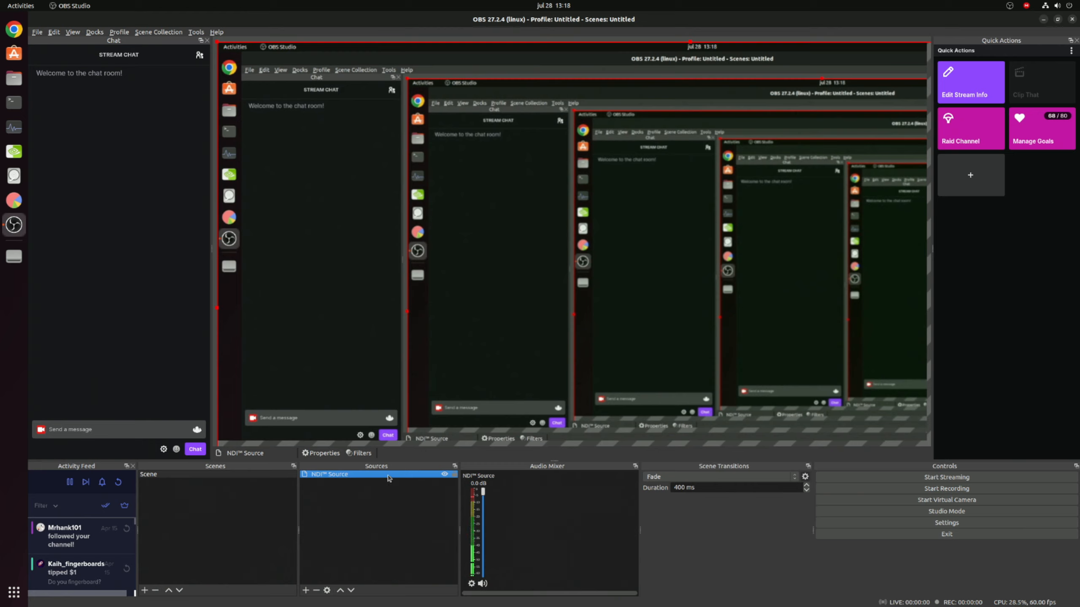
Transform the NDI source to fit the screen, and deselect it
right_click(421, 477)
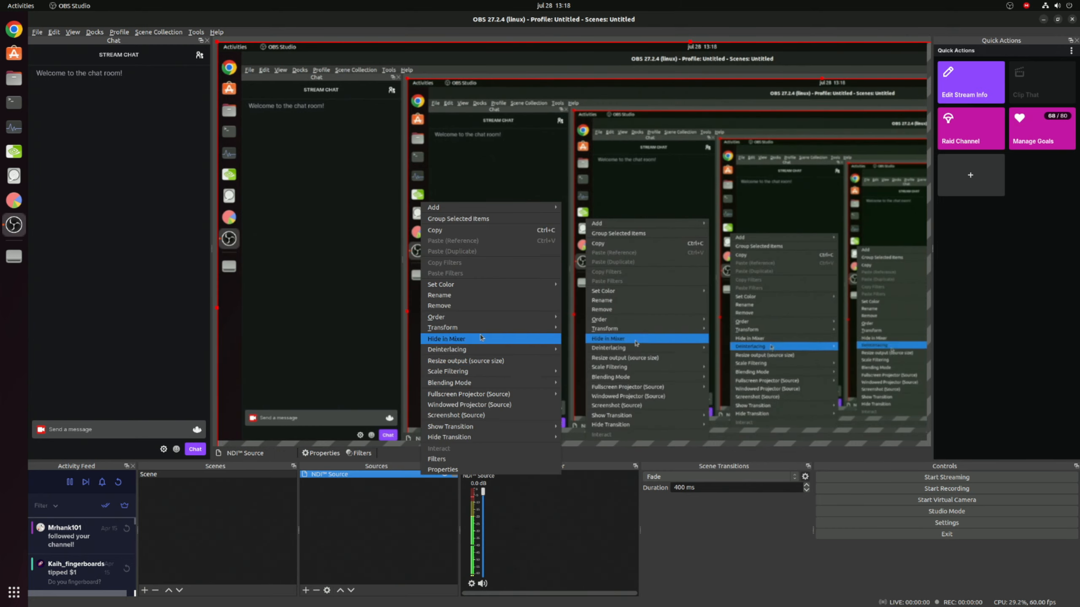
mouse_move(510, 328)
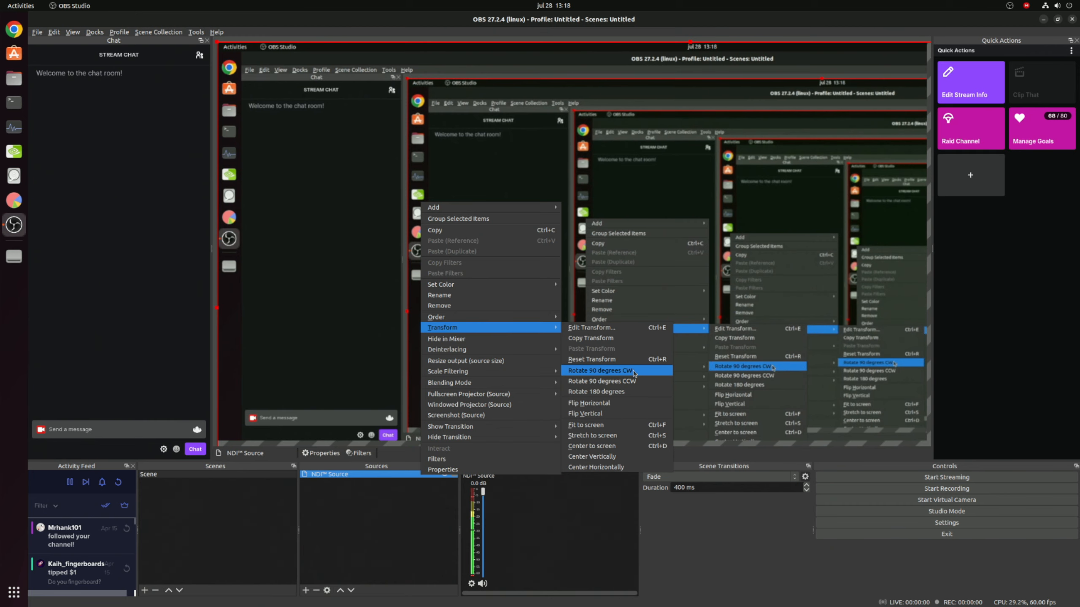
left_click(627, 428)
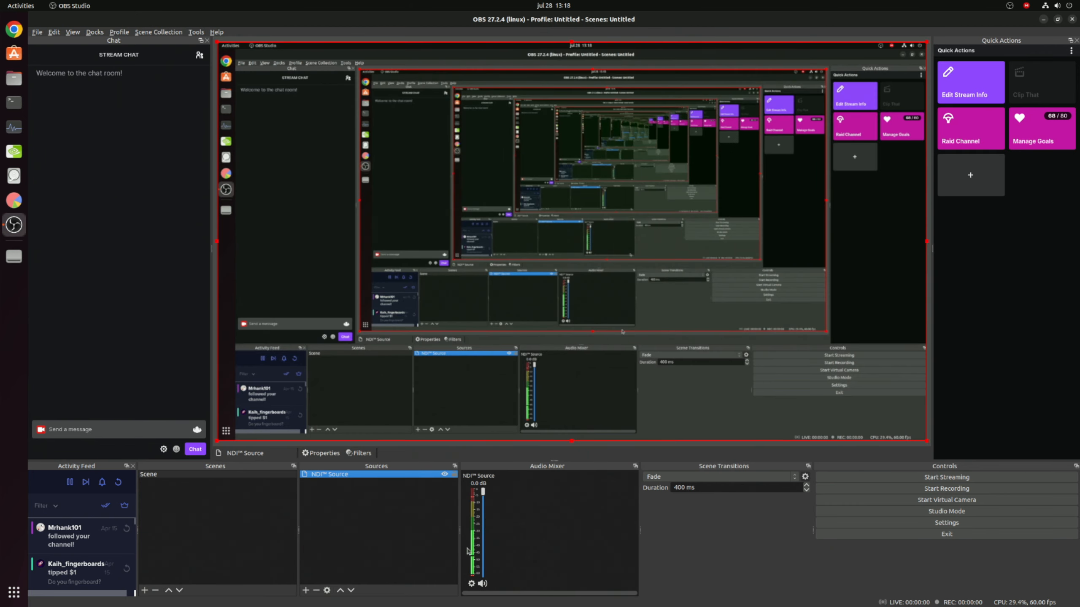
left_click(415, 569)
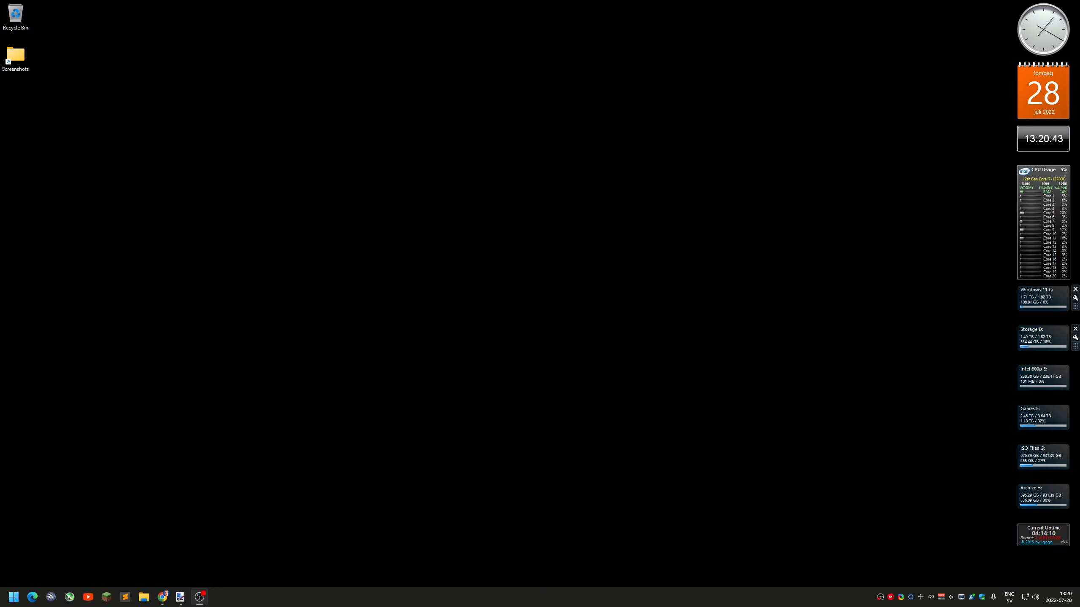
Move the OBS window onto the Windows gaming PC's main display and review the NDI output settings without changing them
left_click_drag(1079, 193, 273, 45)
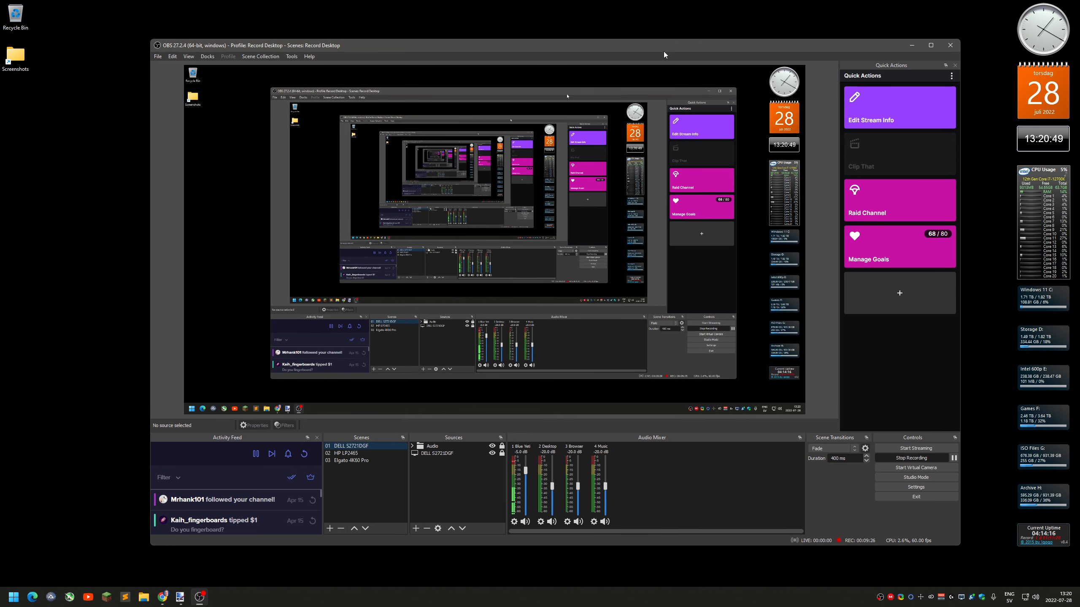
left_click_drag(636, 47, 650, 49)
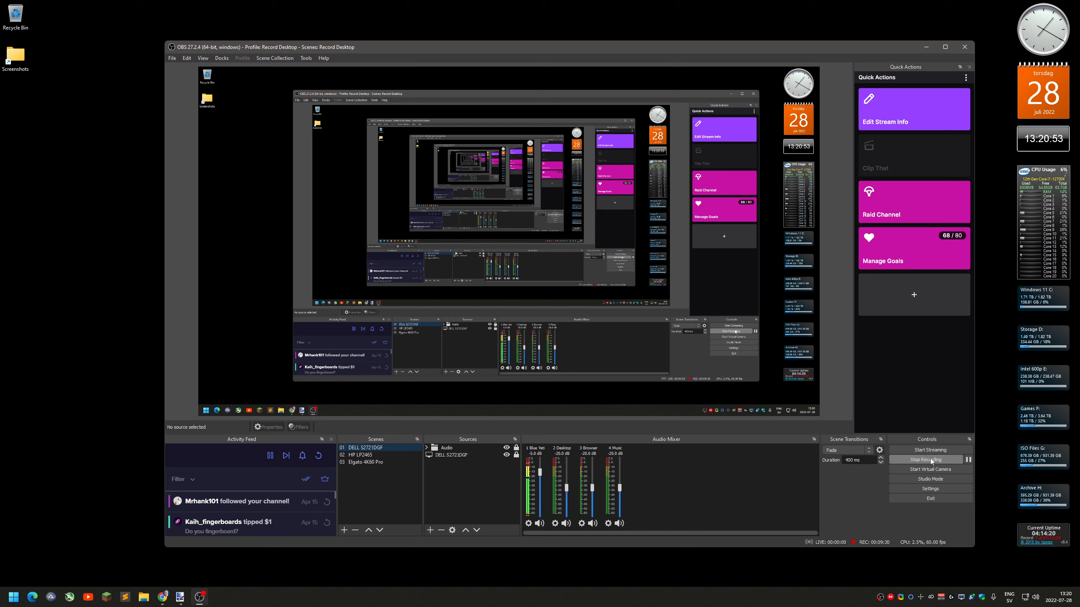
left_click(307, 58)
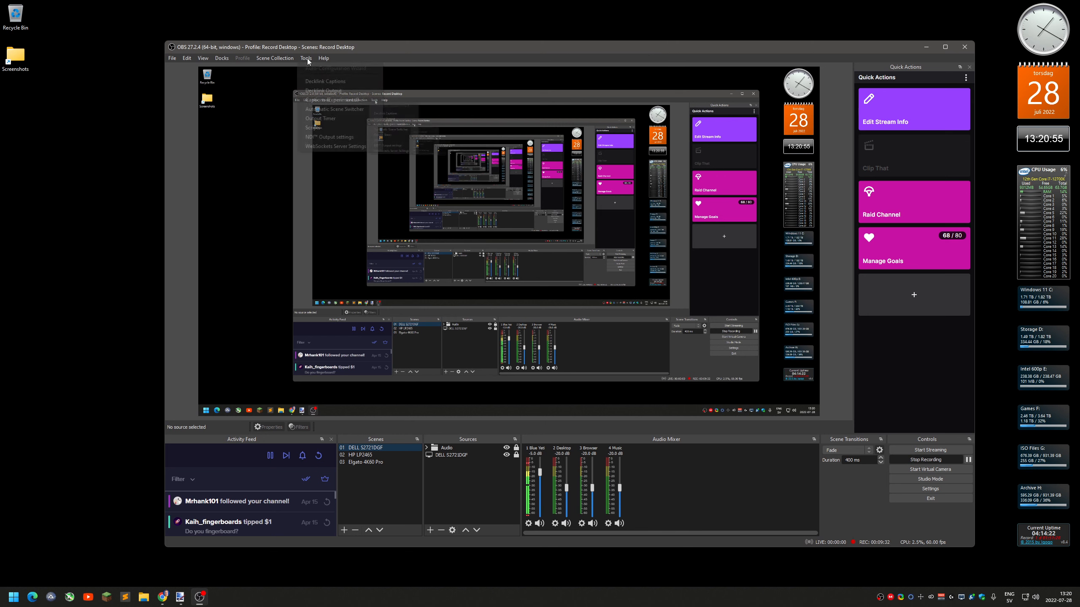
left_click(341, 119)
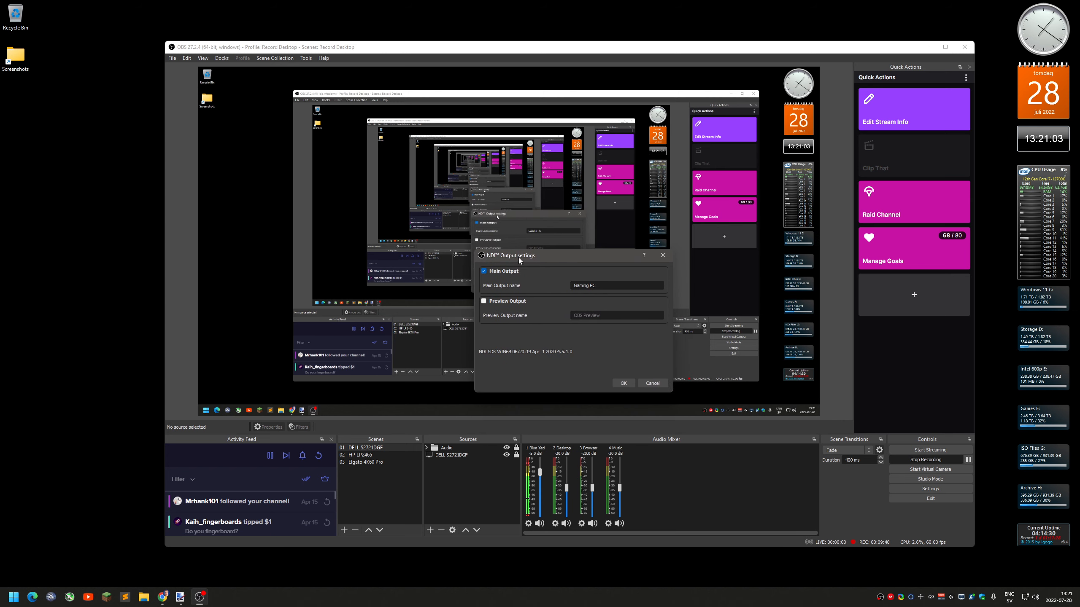
mouse_move(518, 257)
left_mouse_down()
mouse_move(519, 288)
mouse_move(521, 278)
left_mouse_up()
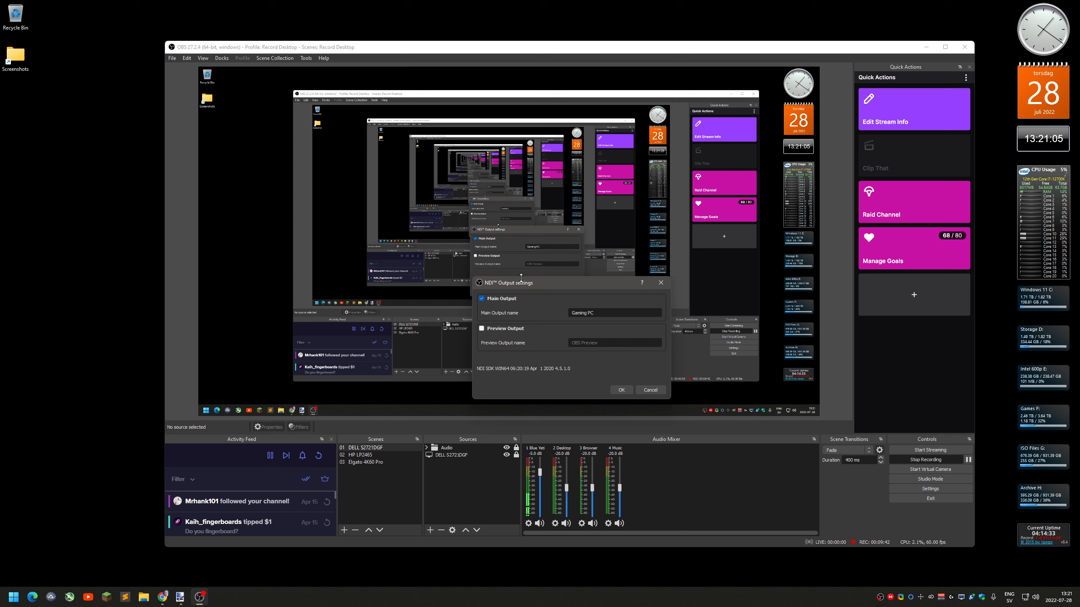
left_click(661, 391)
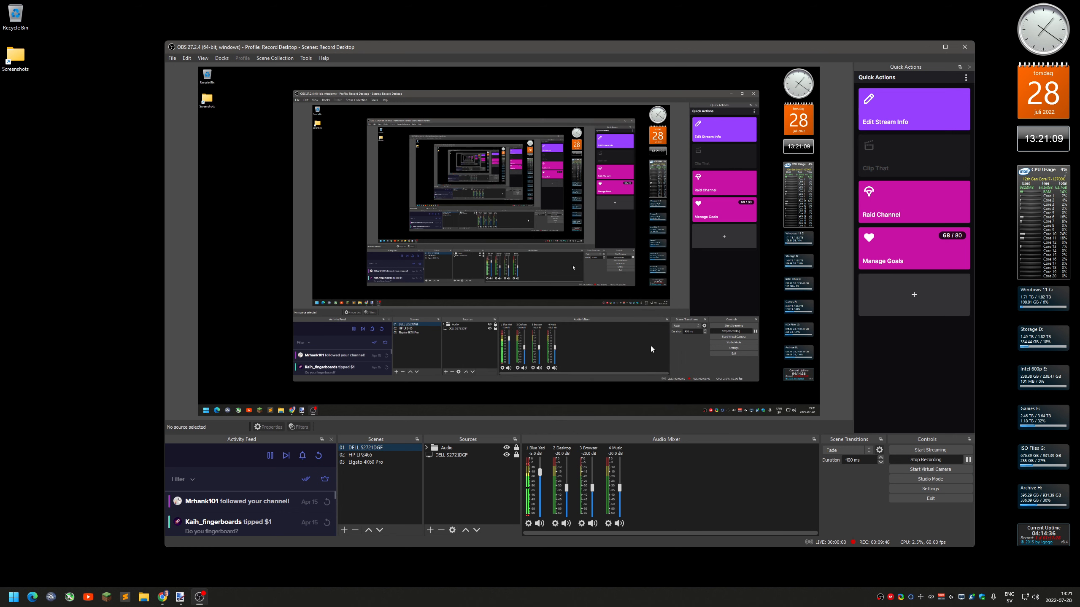